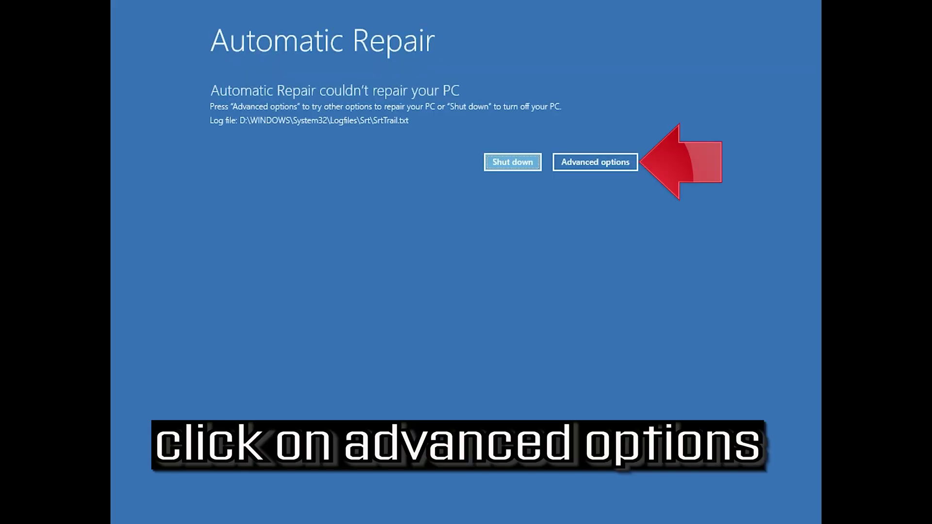
Step: Launch Startup Repair from Troubleshoot > Advanced options, reaching its account selection
left_click(592, 161)
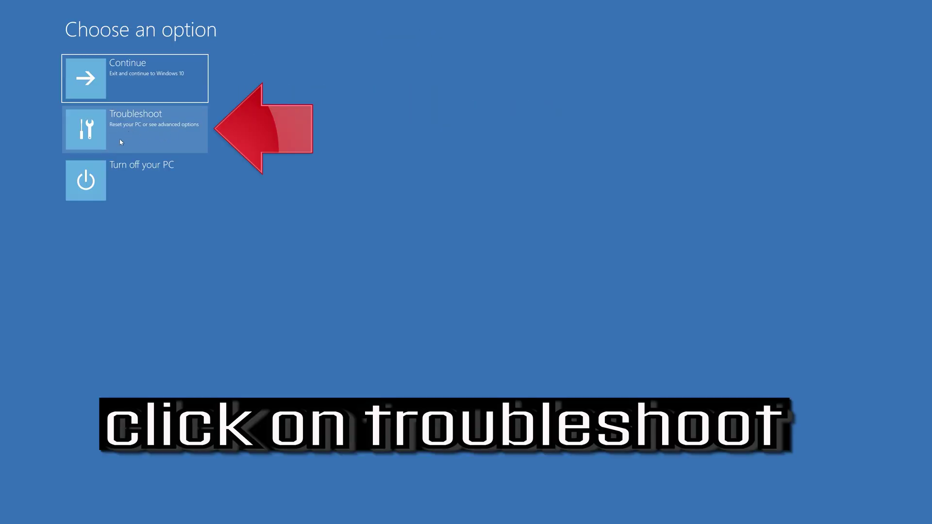
left_click(139, 134)
left_click(121, 129)
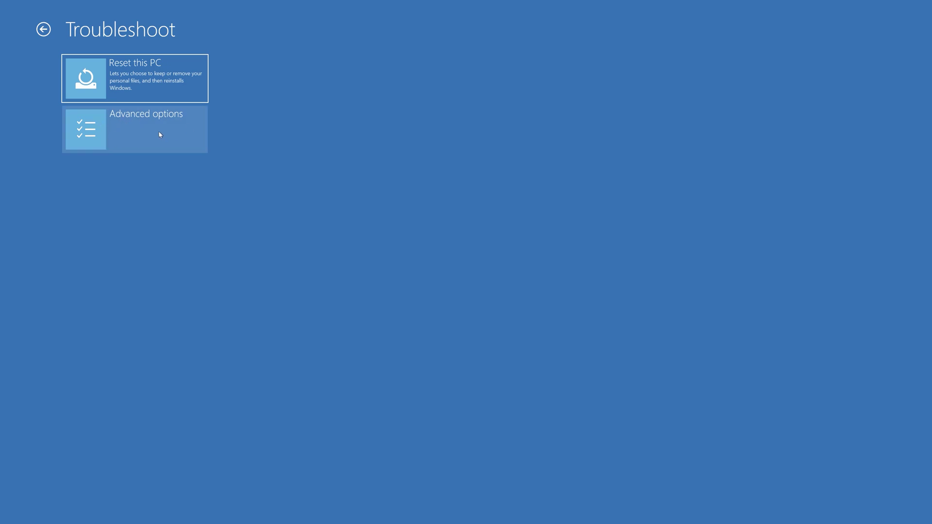
left_click(160, 135)
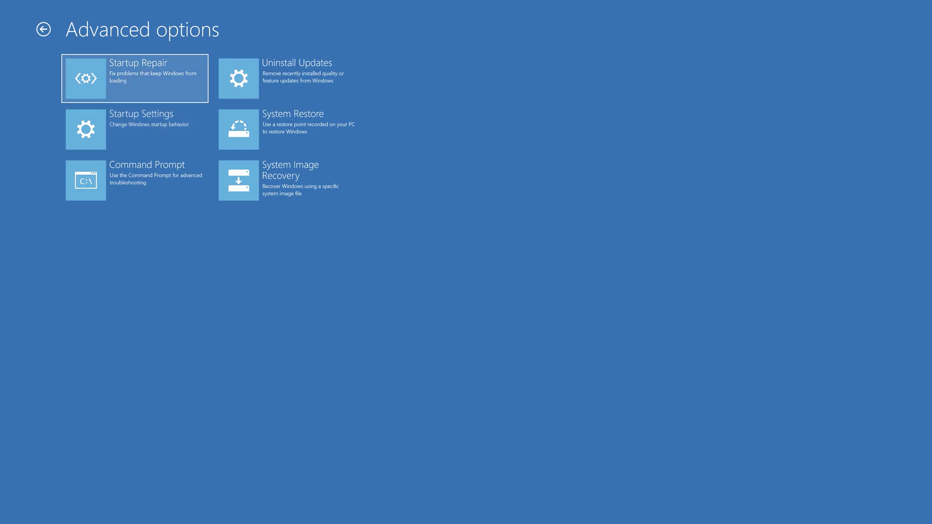
left_click(156, 78)
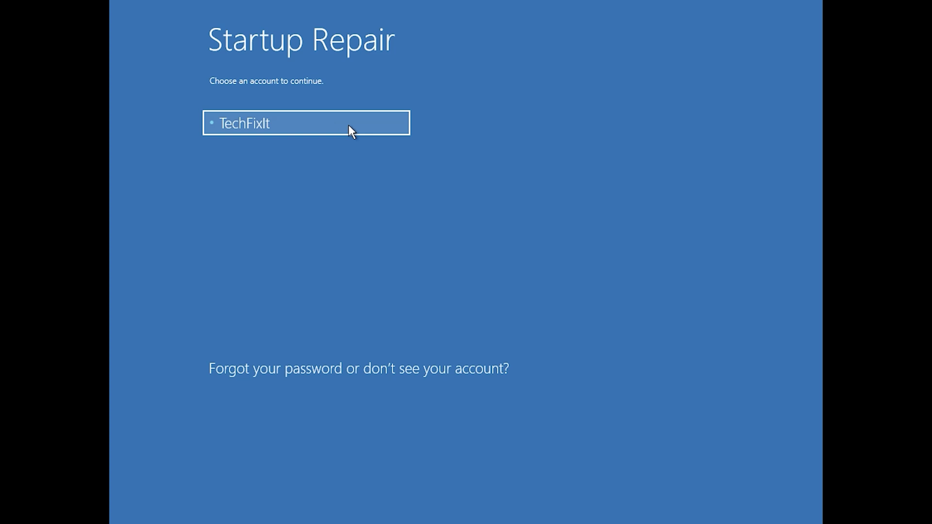
Step: Continue Startup Repair with the listed account and an empty password
left_click(349, 126)
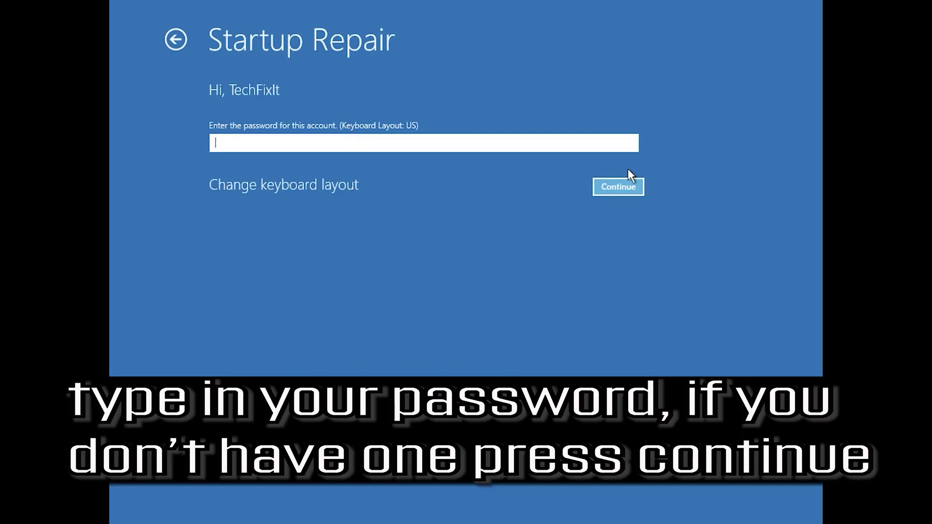
left_click(625, 187)
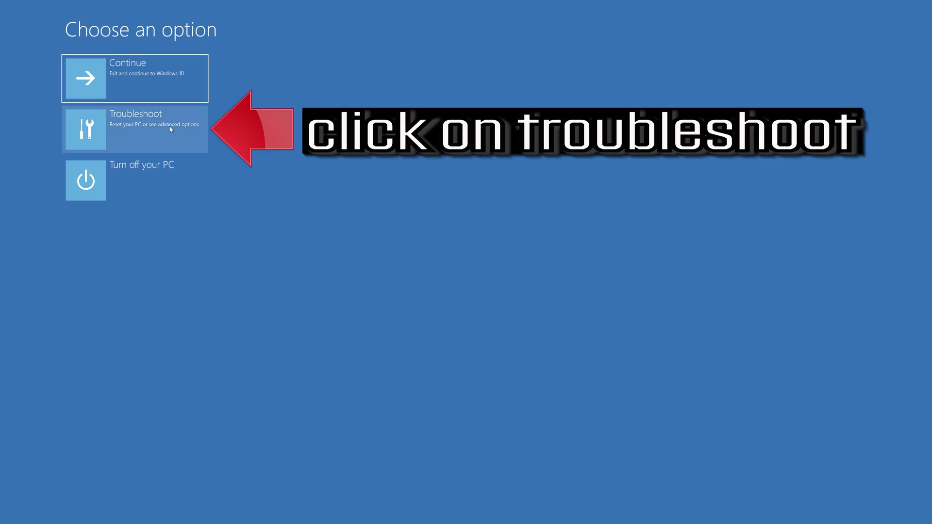
Step: Launch Command Prompt from Troubleshoot > Advanced options and select the listed account
left_click(129, 145)
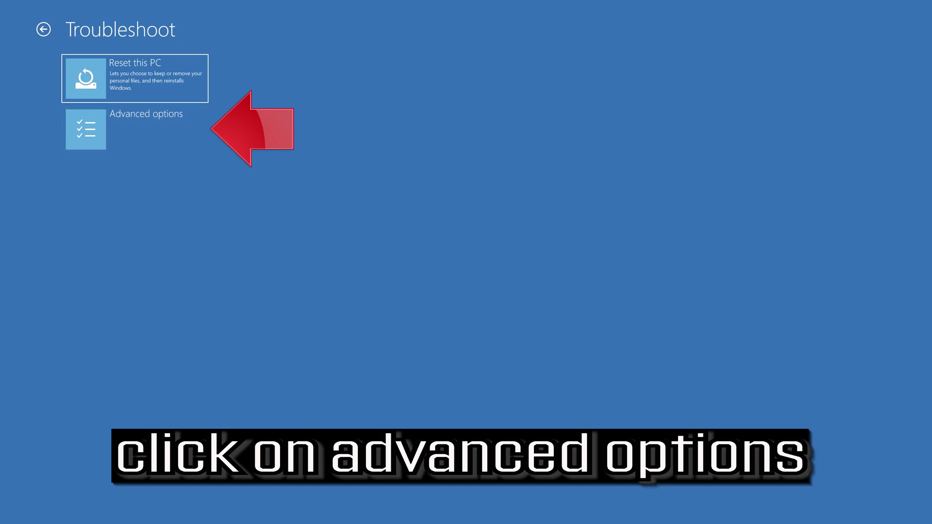
left_click(144, 136)
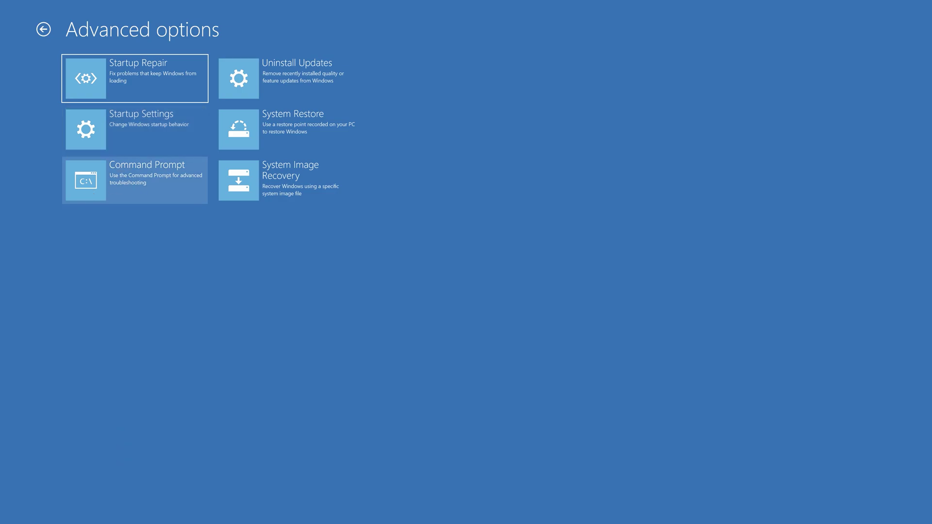
left_click(132, 198)
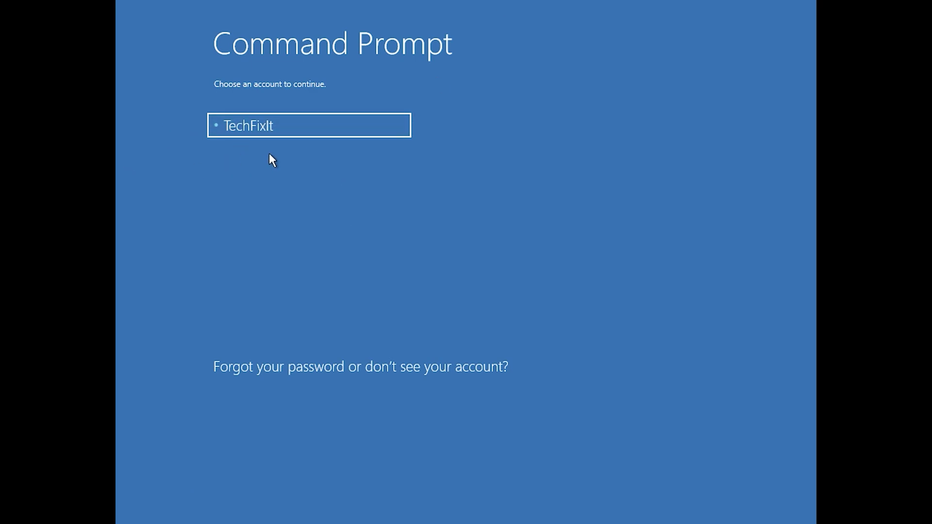
left_click(305, 131)
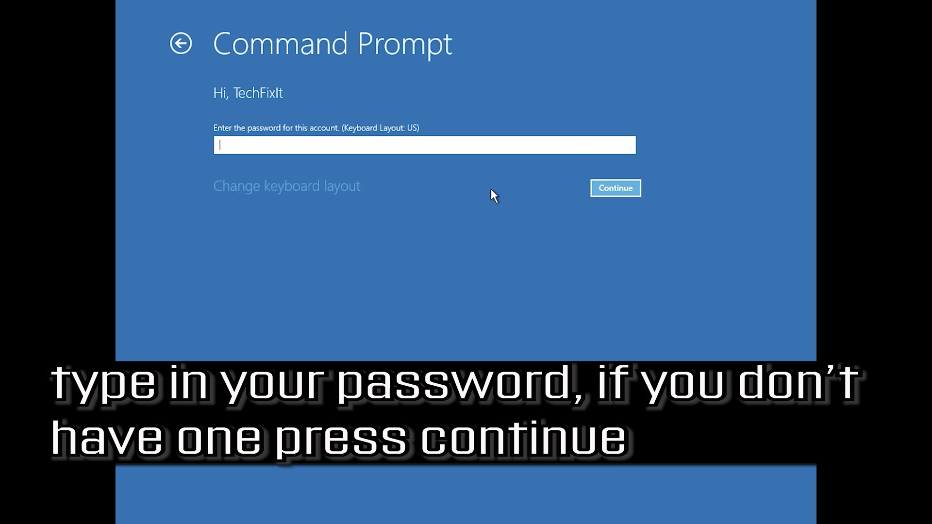
Step: Continue with an empty password, run bootrec /fixmbr, then bootrec /fixboot, which returns Access is denied
left_click(613, 186)
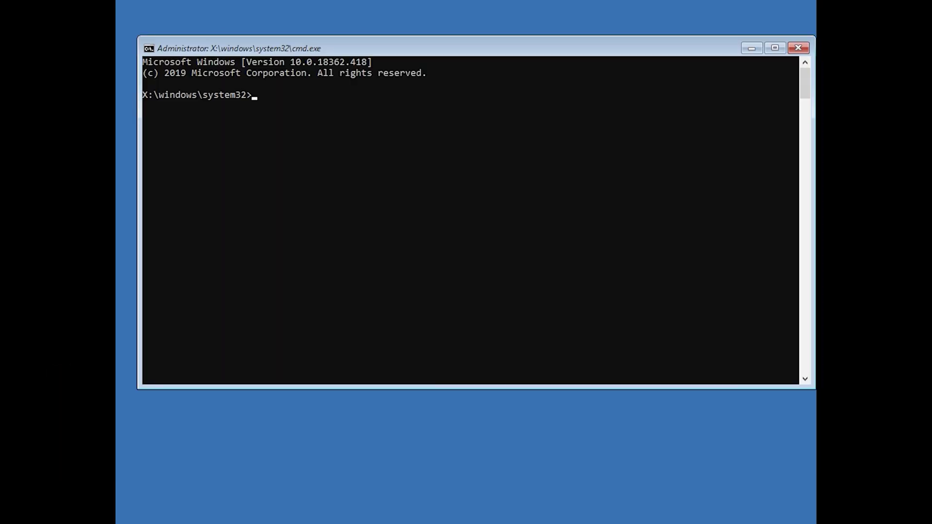
type("bootrec")
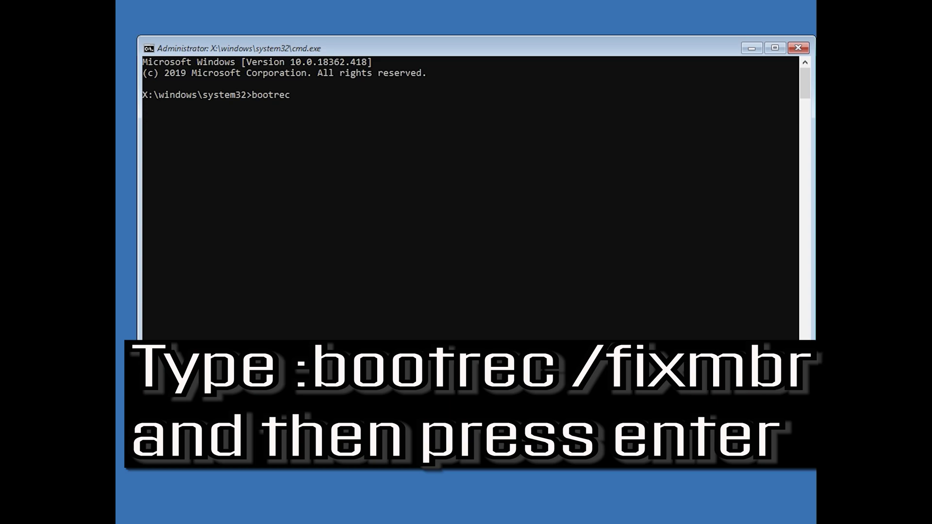
type(" /fixmbr")
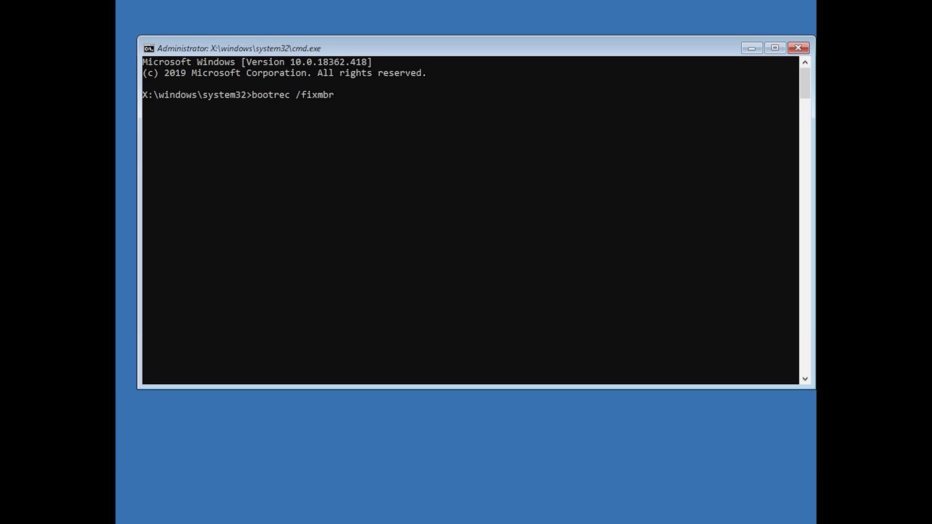
key("Return")
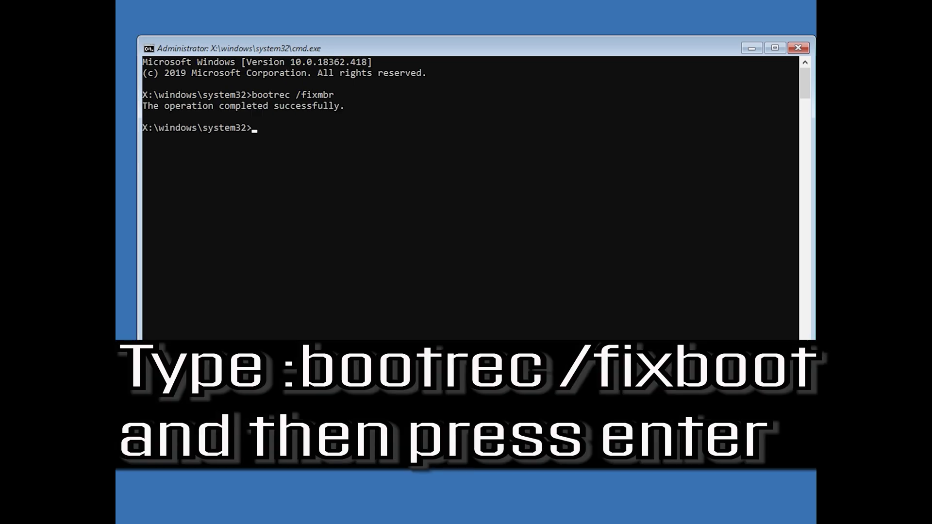
type("bootrec /fixboot")
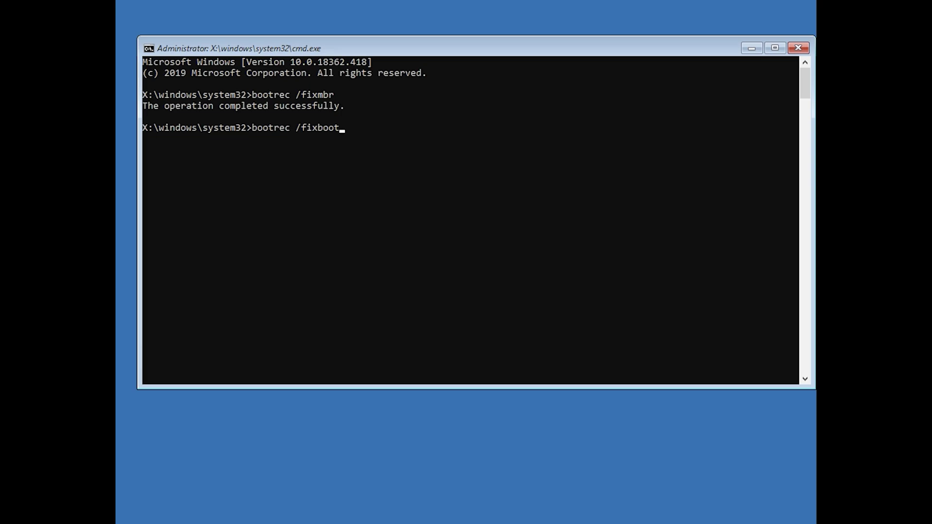
key("Return")
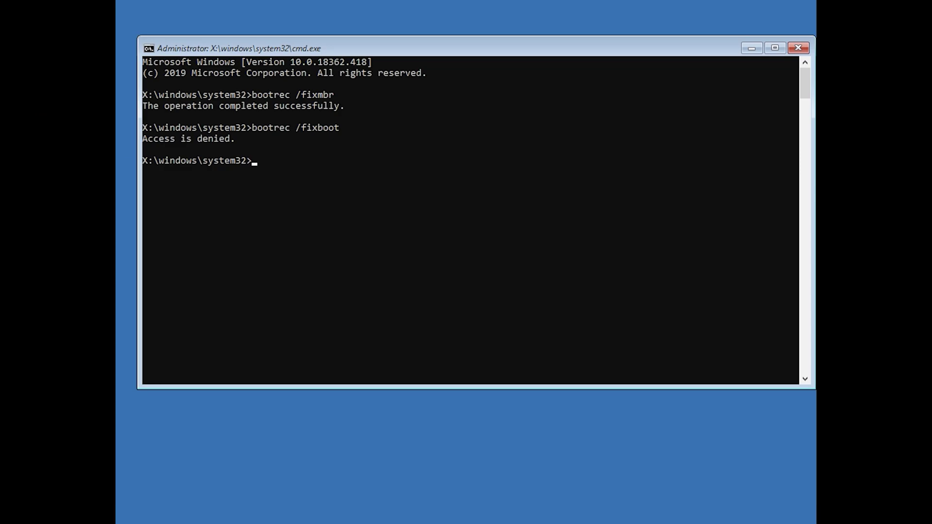
Step: Write BOOTMGR-compatible bootcode to the C: volume with bootsect /nt60 sys, then retype bootrec /fixboot
type("boo")
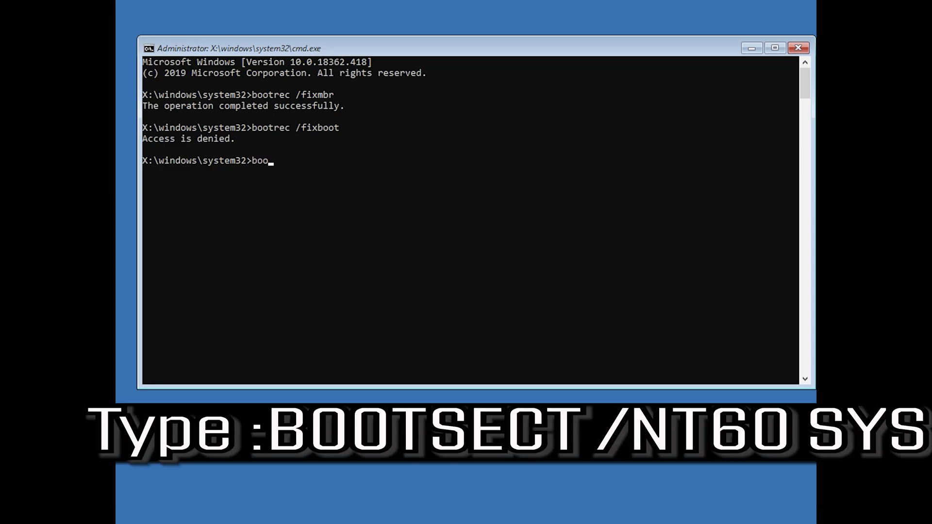
type("tsect /nt60 sys")
key("Return")
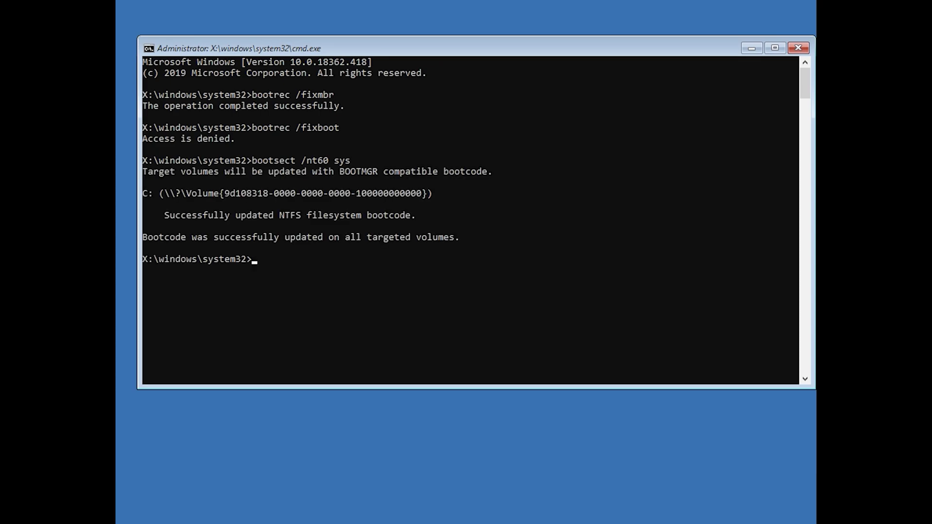
type("boot")
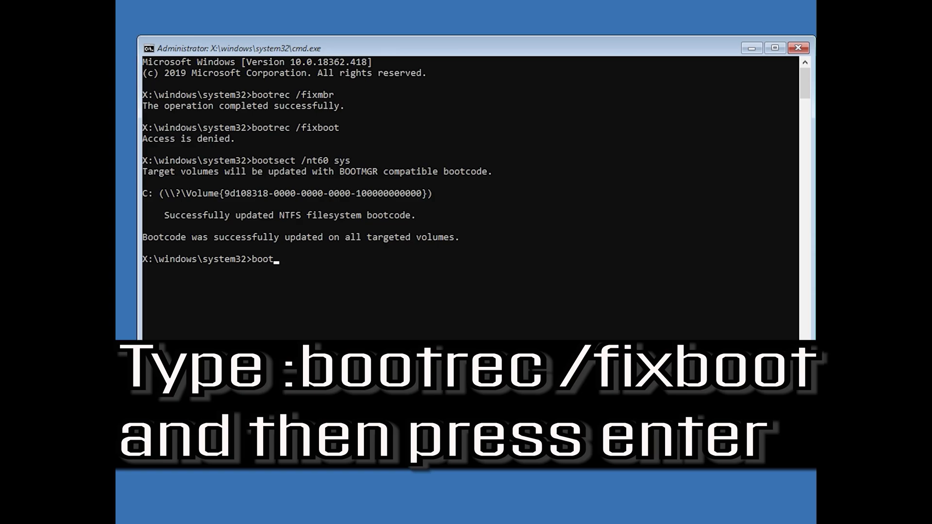
type("rec /fixboot")
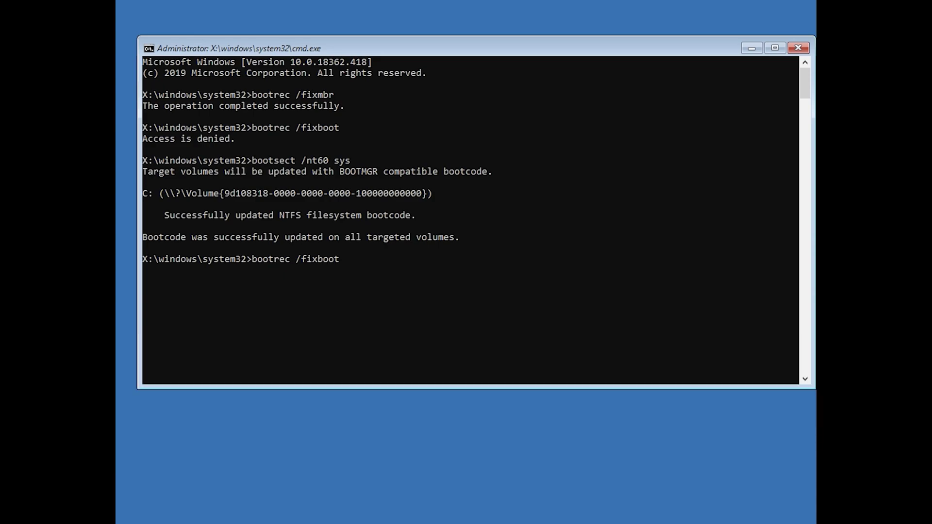
Step: Rerun bootrec /fixboot successfully and export the boot configuration data to c:\bcdbackup
key("Return")
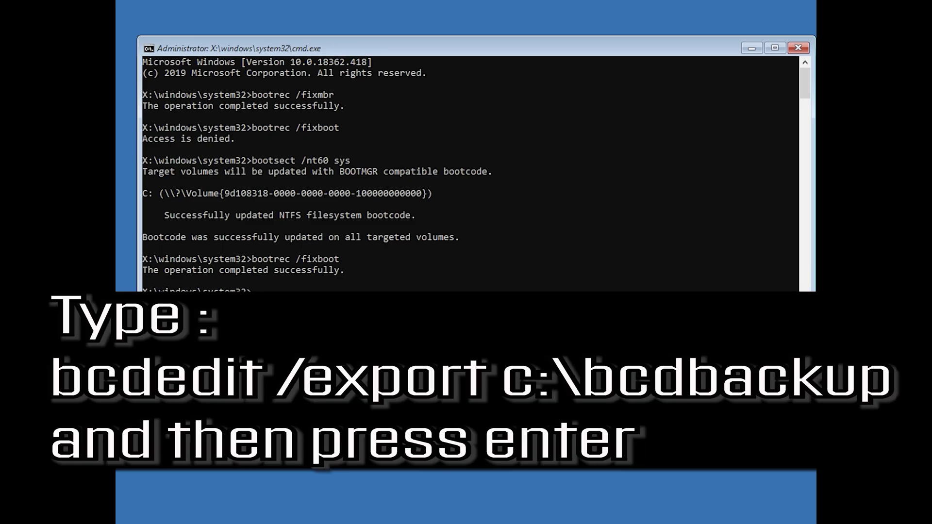
type("bcdedit /export c:\\bcdbackup")
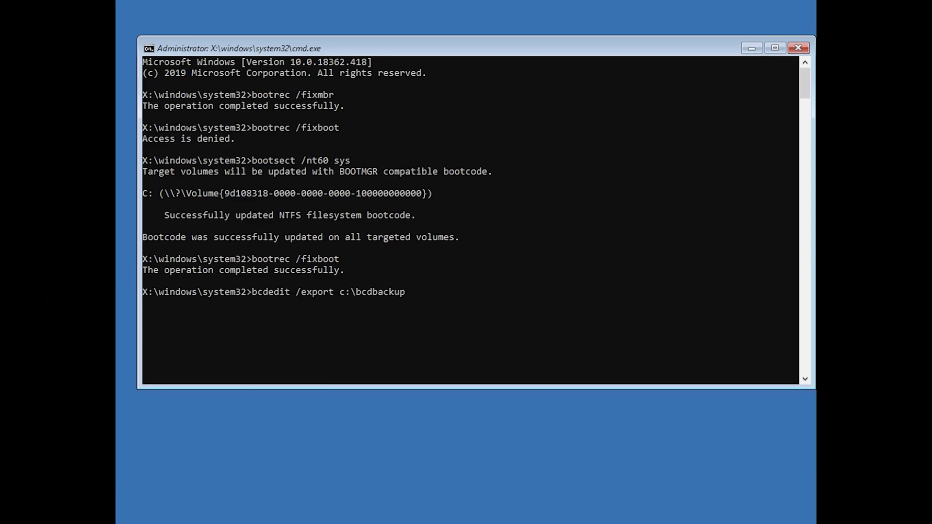
key("Return")
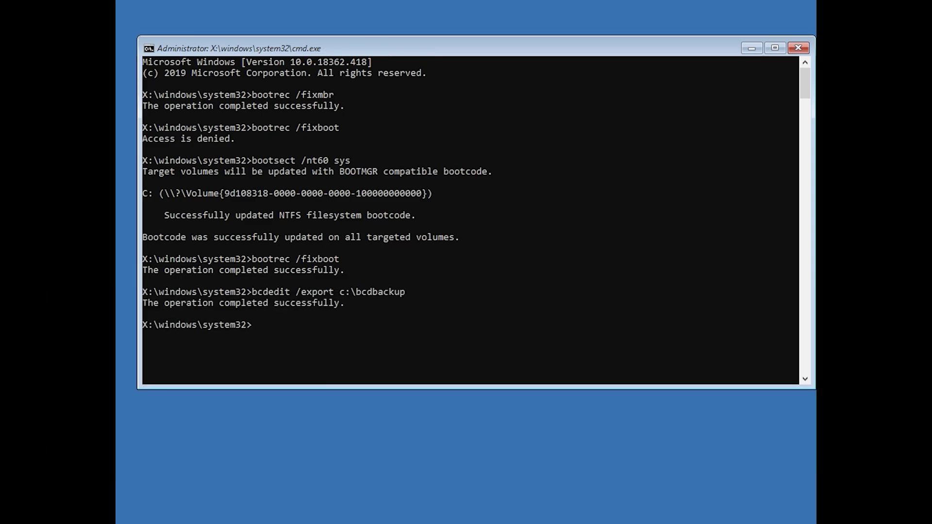
type("attrib")
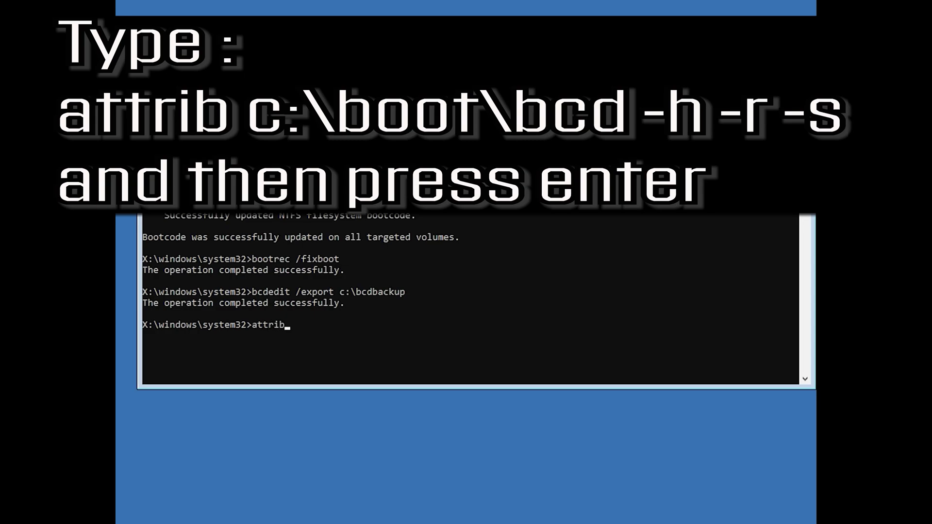
type(" c:\\boot\\bcd -h -r -s")
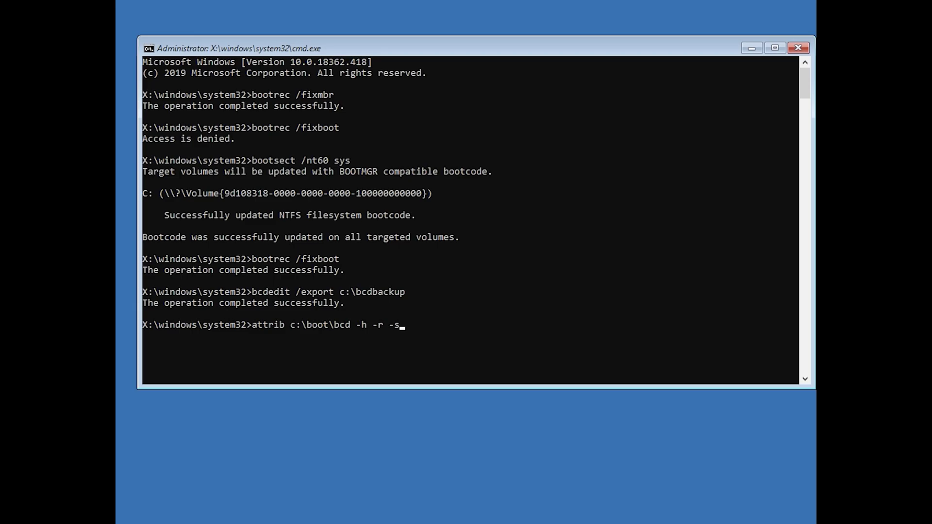
Step: Run attrib c:\boot\bcd -h -r -s to clear the BCD file's hidden, read-only and system attributes
key("Return")
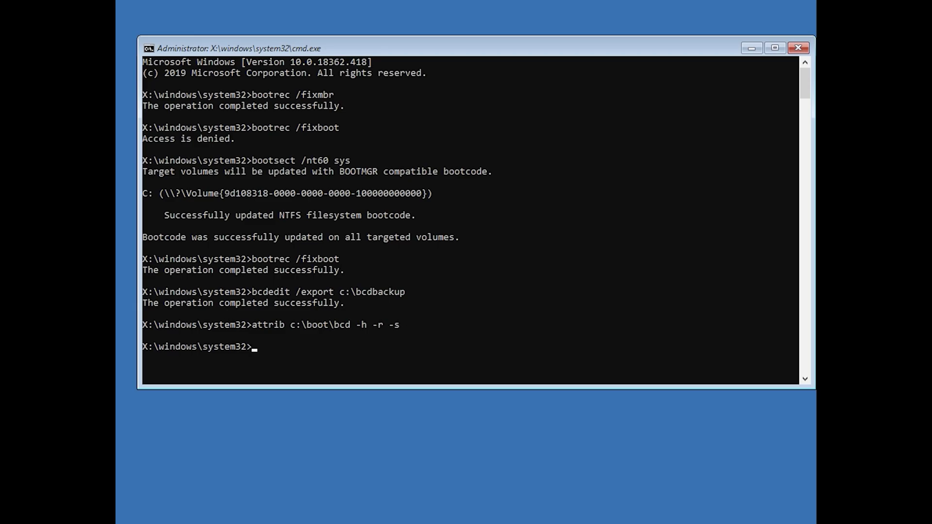
Step: Rename c:\boot\bcd to bcd.old with the ren command
type("re")
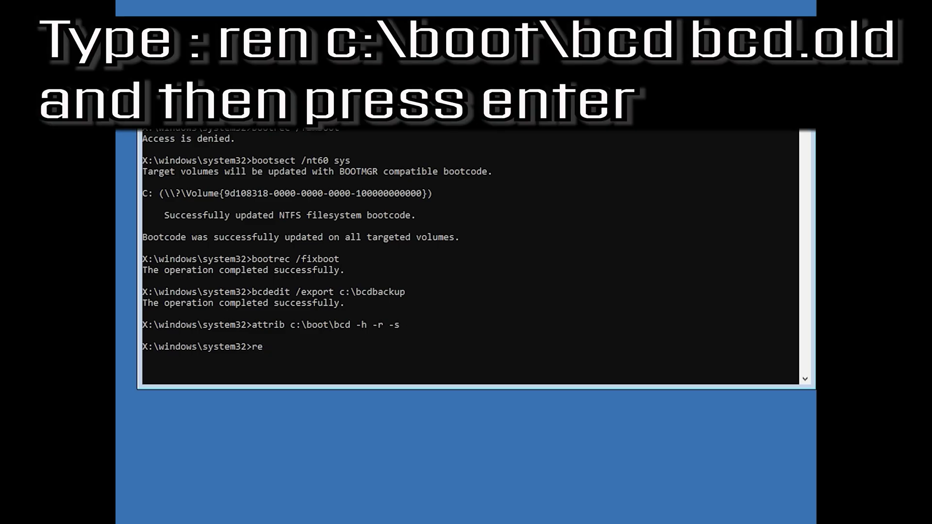
type("n c:")
type("\boot")
type("\\boot\\")
type("bcd")
type(" bcd.")
type("old")
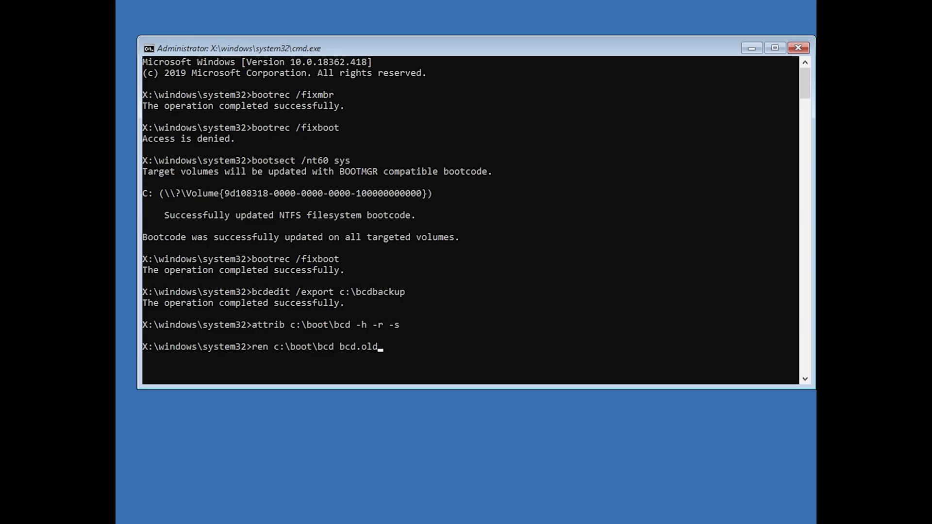
key("Return")
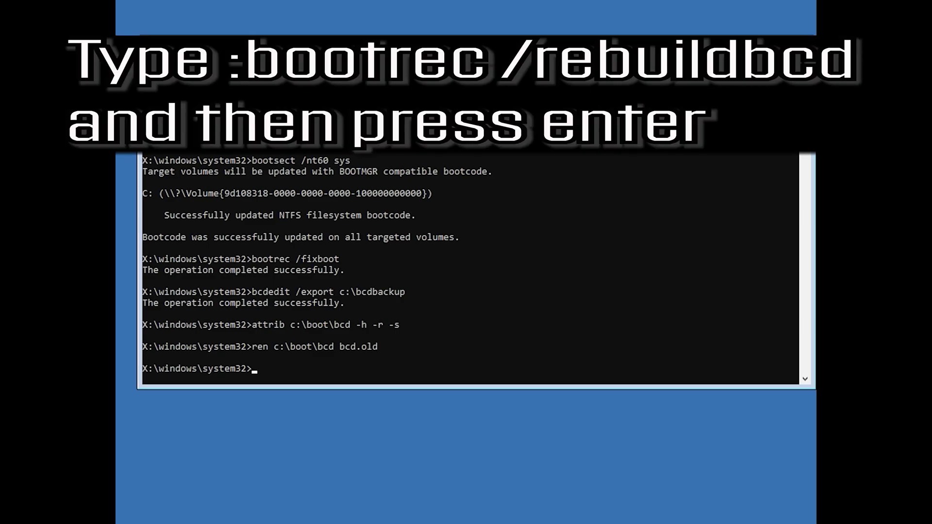
Step: Run bootrec /rebuildbcd and answer y to add D:\Windows to the boot list
type("bootrec /rebuildbcd")
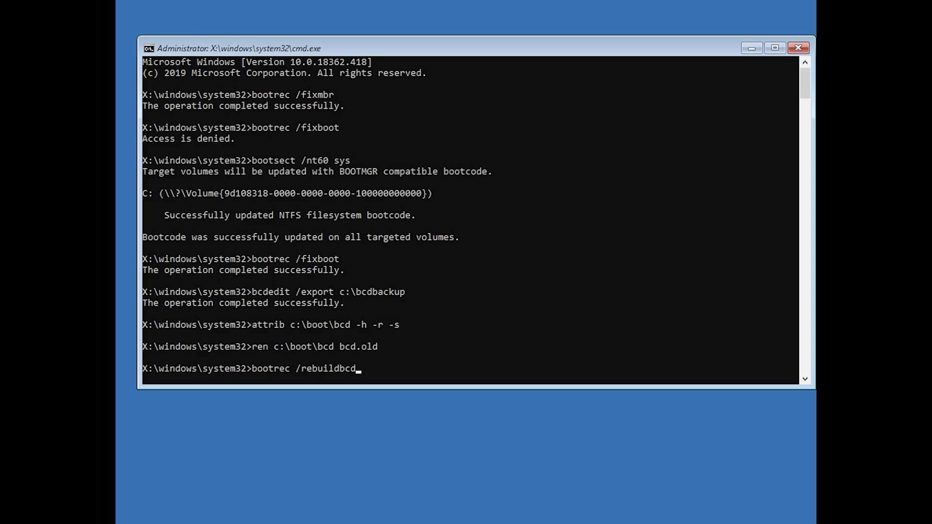
key("Return")
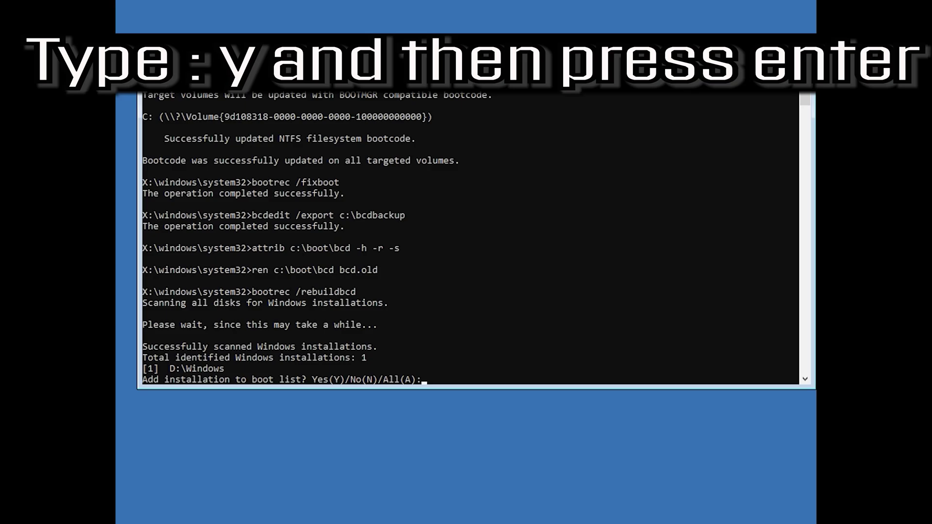
type("y")
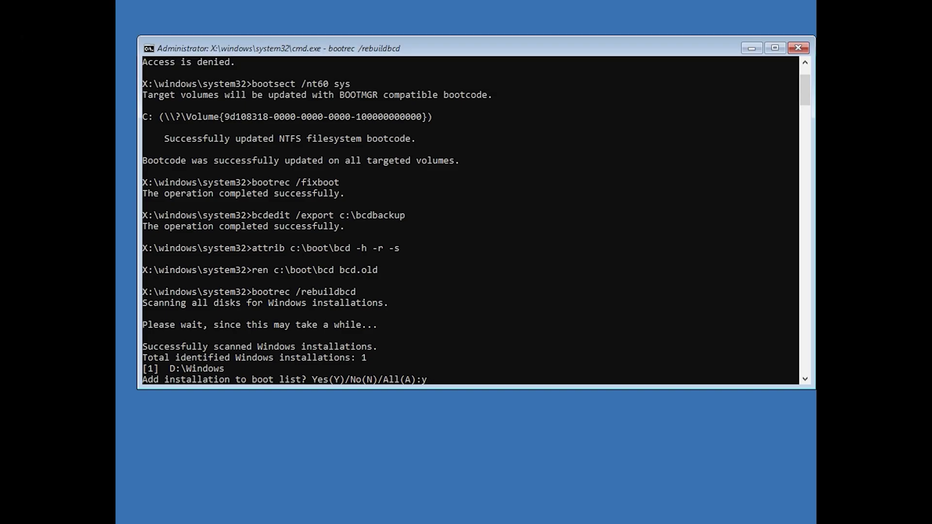
key("Return")
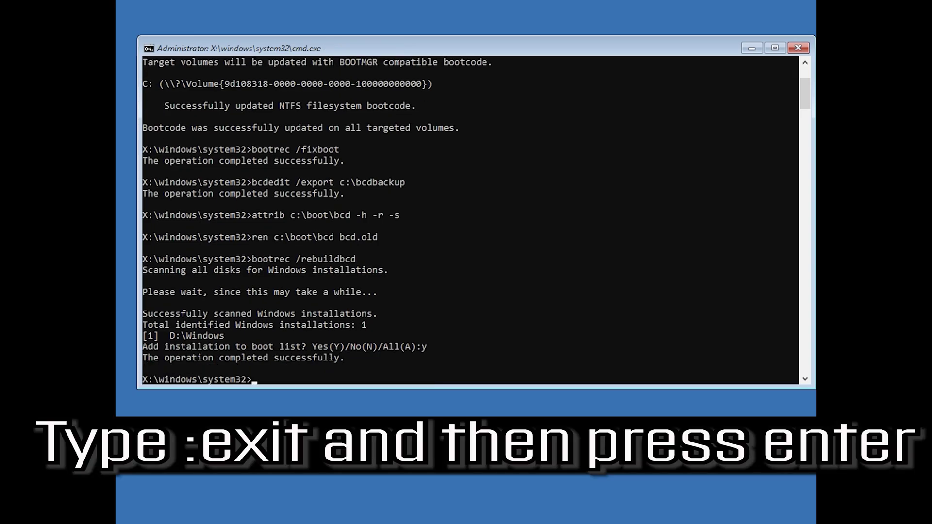
Step: Close the Command Prompt with the exit command
type("exit")
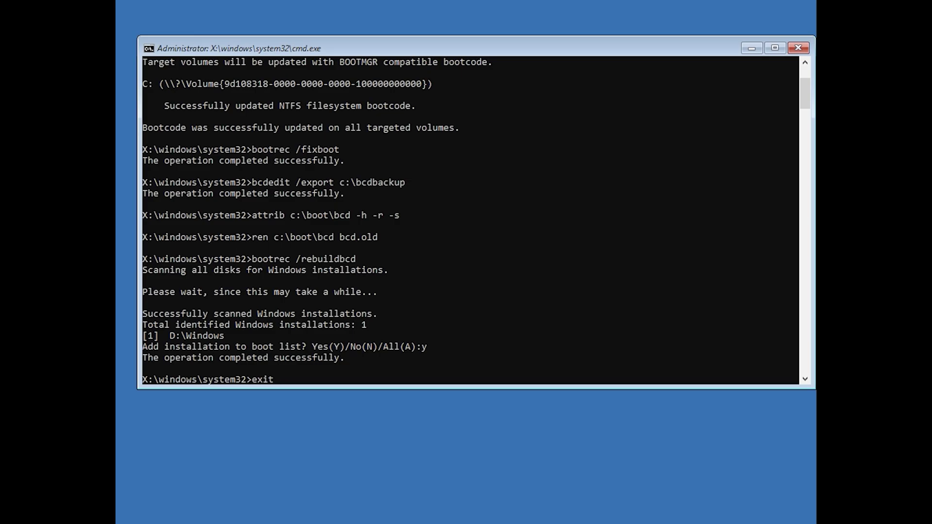
key("Return")
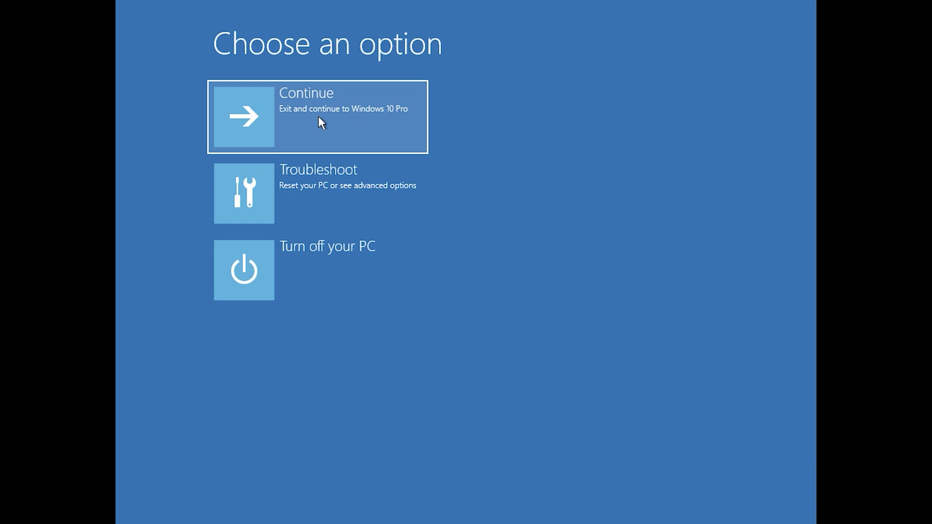
Step: Launch System Restore via Troubleshoot > Advanced options from the recovery menu
left_click(357, 111)
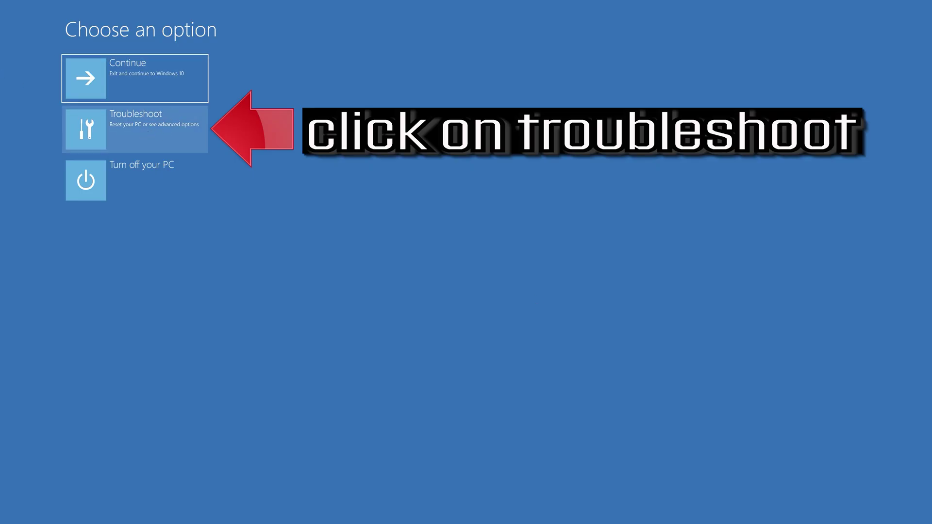
left_click(138, 137)
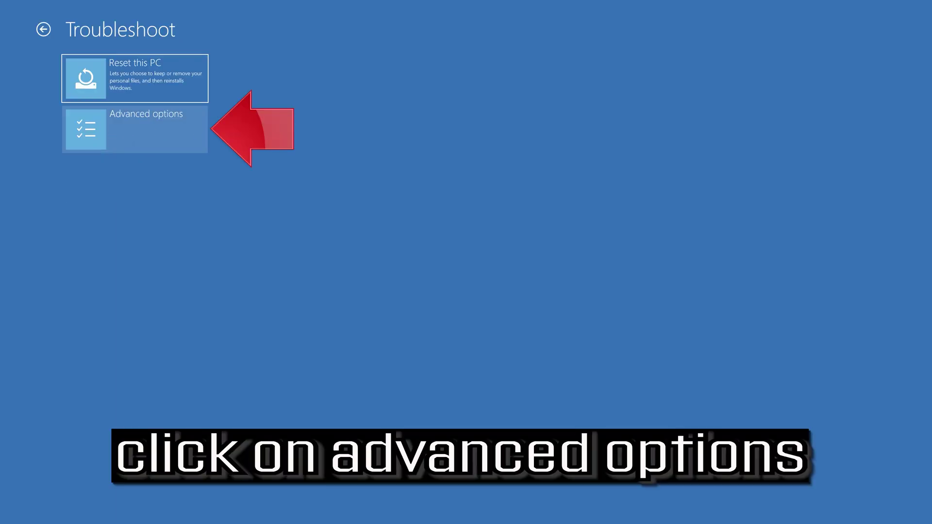
left_click(146, 138)
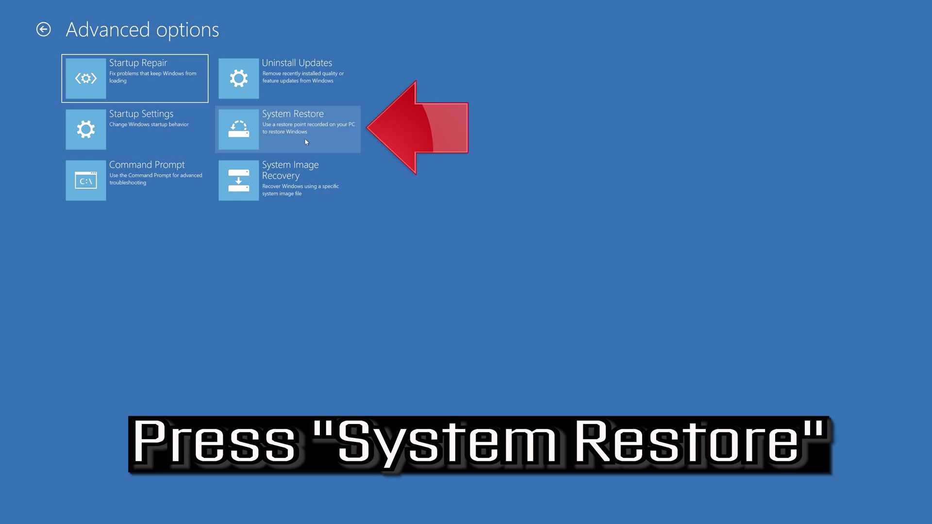
left_click(306, 142)
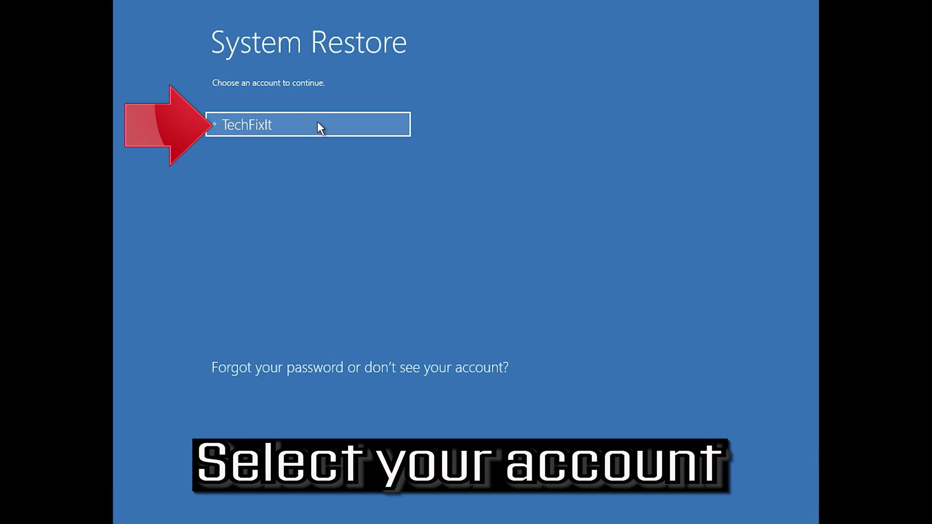
Step: Pick the user account and continue with a blank password
left_click(317, 123)
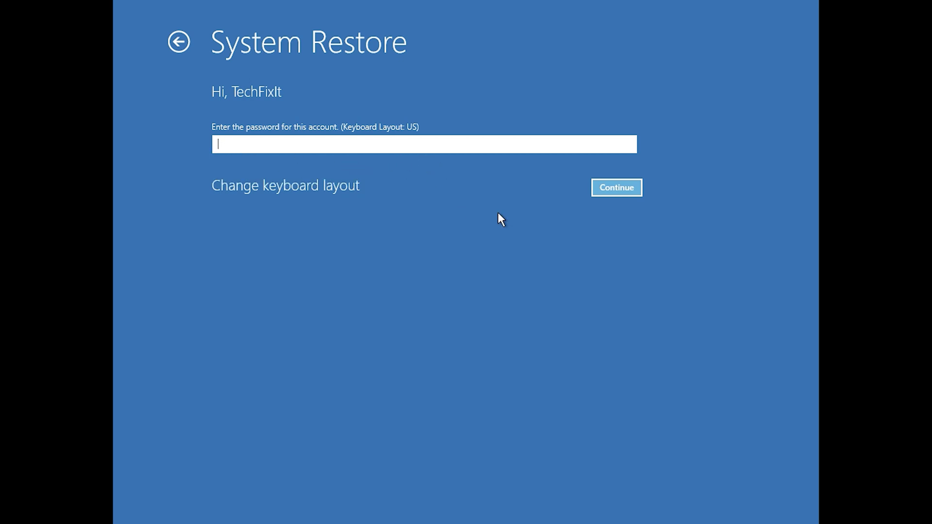
left_click(612, 188)
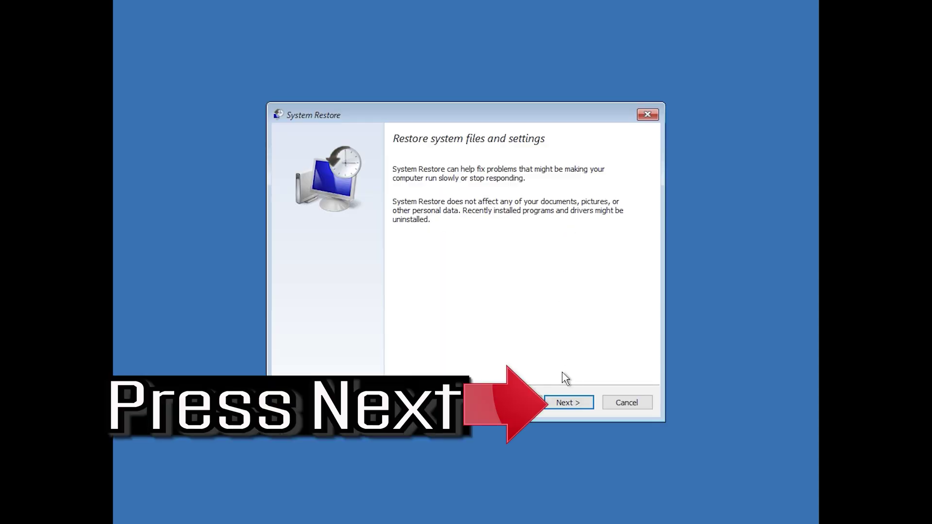
Step: Select the 1/10/2020 12:21:42 AM restore point and go to its confirmation page
left_click(571, 405)
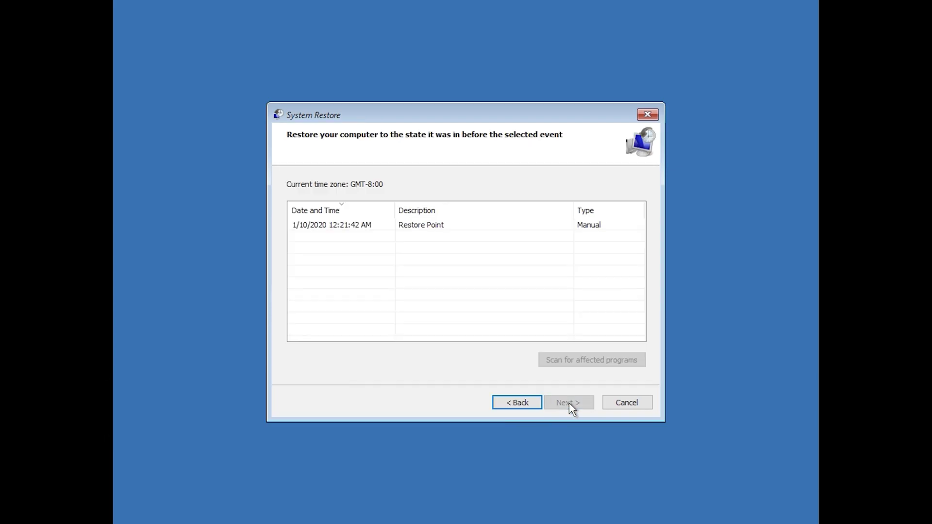
left_click(332, 226)
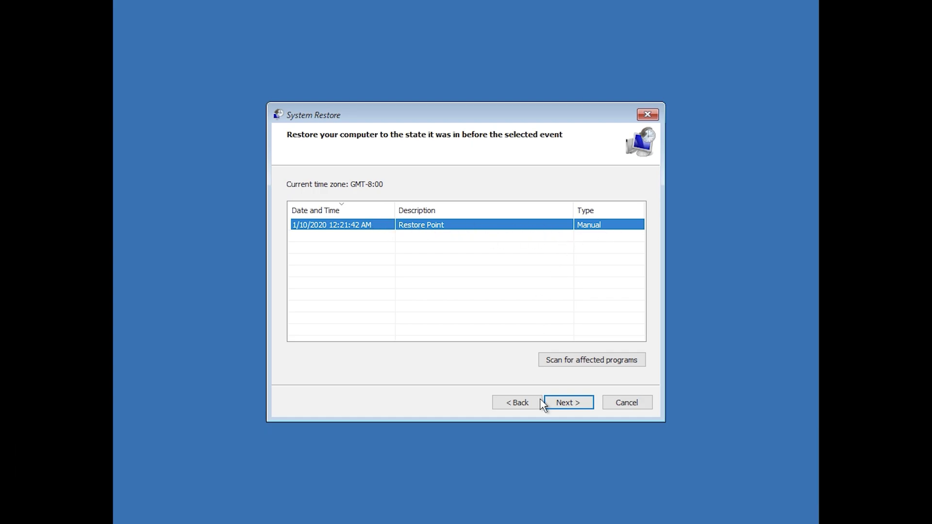
left_click(574, 411)
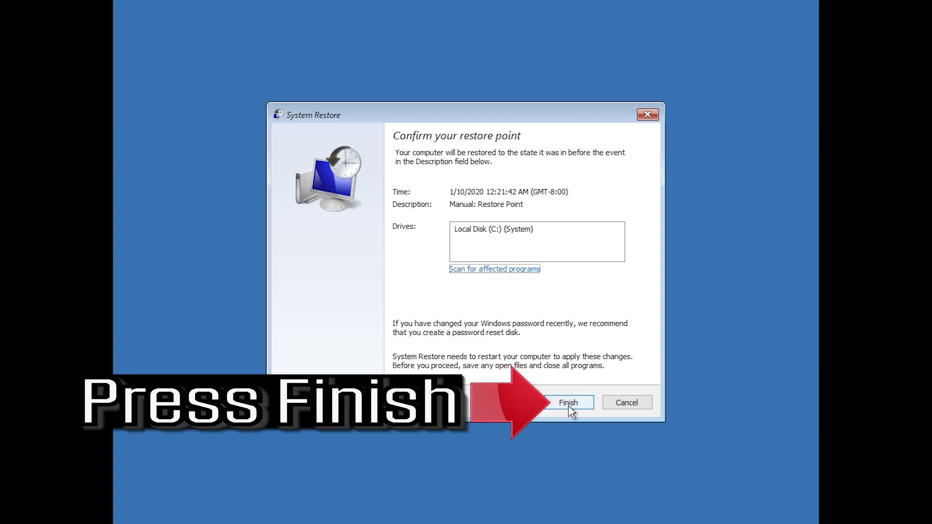
Step: Finish the wizard and confirm the warning to begin restoring to that point
left_click(570, 407)
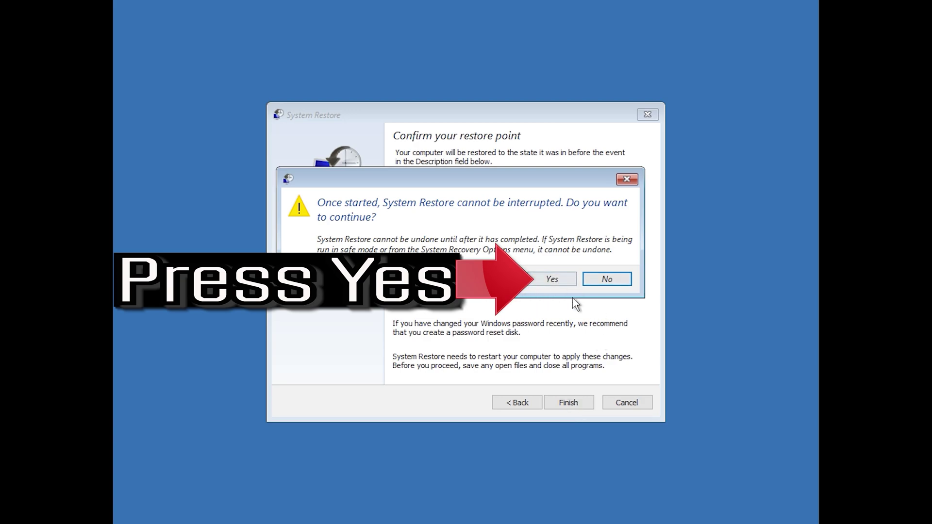
left_click(551, 282)
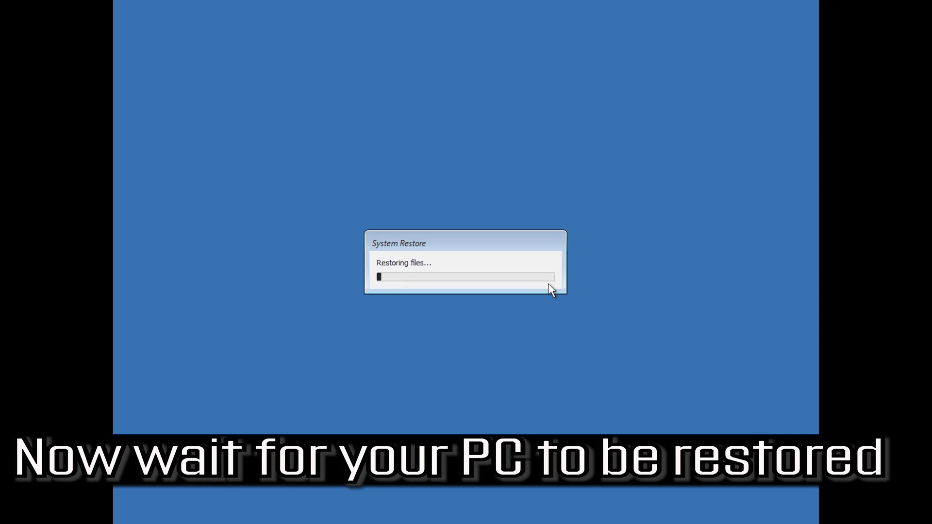